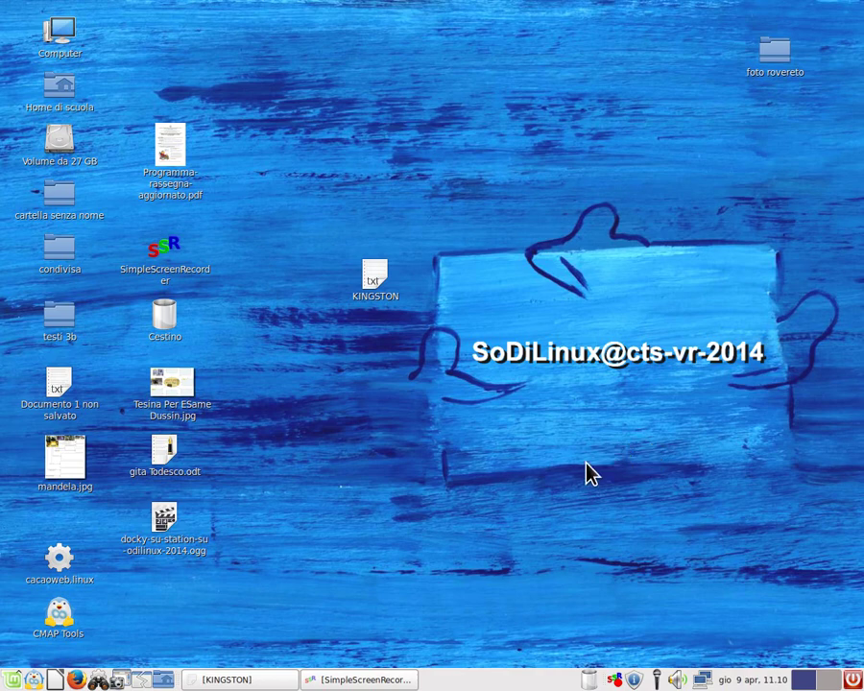
# - Set the desktop panel's orientation to Alto in its properties
pyautogui.rightClick(521, 682)
pyautogui.click(550, 603)
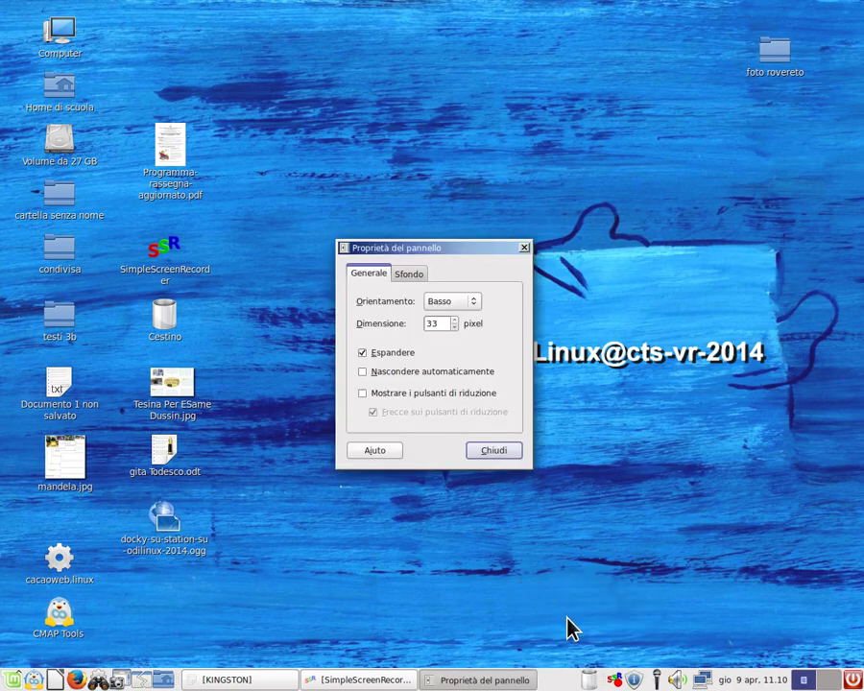
pyautogui.click(471, 304)
pyautogui.click(463, 285)
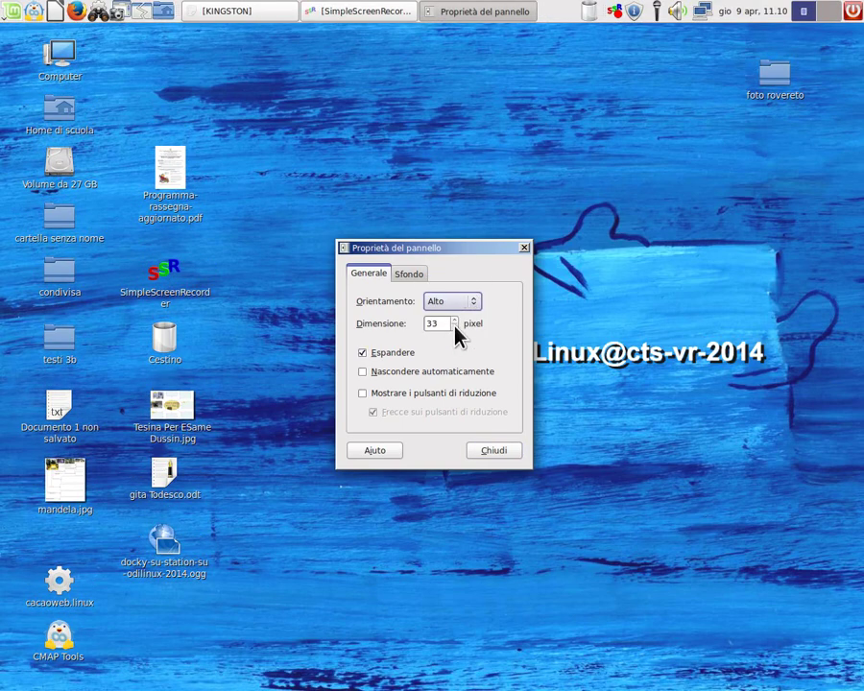
# - Set the desktop panel's size to 28 pixels
pyautogui.click(454, 321)
pyautogui.click(454, 321)
pyautogui.click(454, 320)
pyautogui.click(455, 320)
pyautogui.click(455, 321)
pyautogui.click(454, 321)
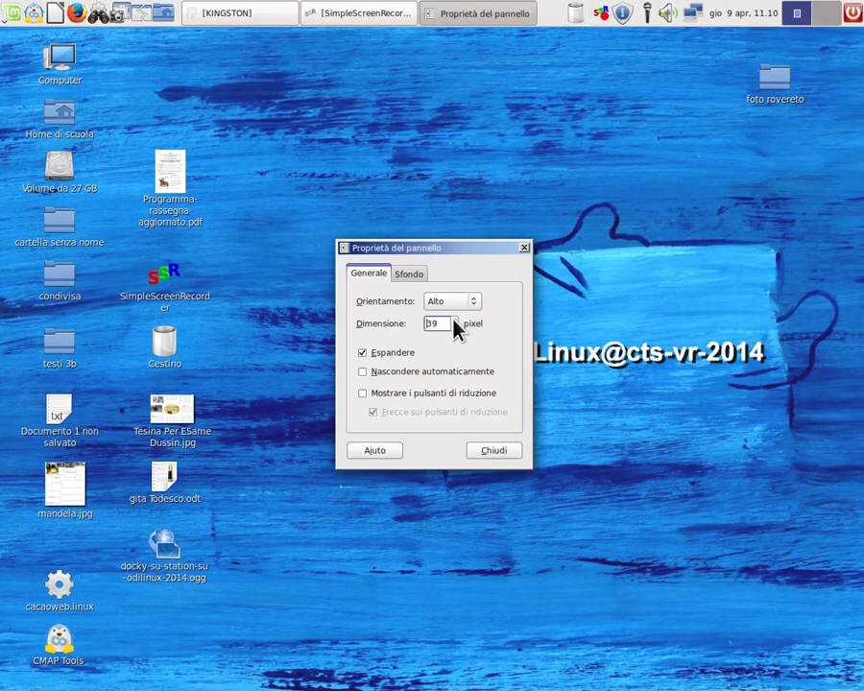
pyautogui.click(454, 320)
pyautogui.click(454, 321)
pyautogui.click(454, 321)
pyautogui.click(454, 321)
pyautogui.scroll(-9, 452, 331)
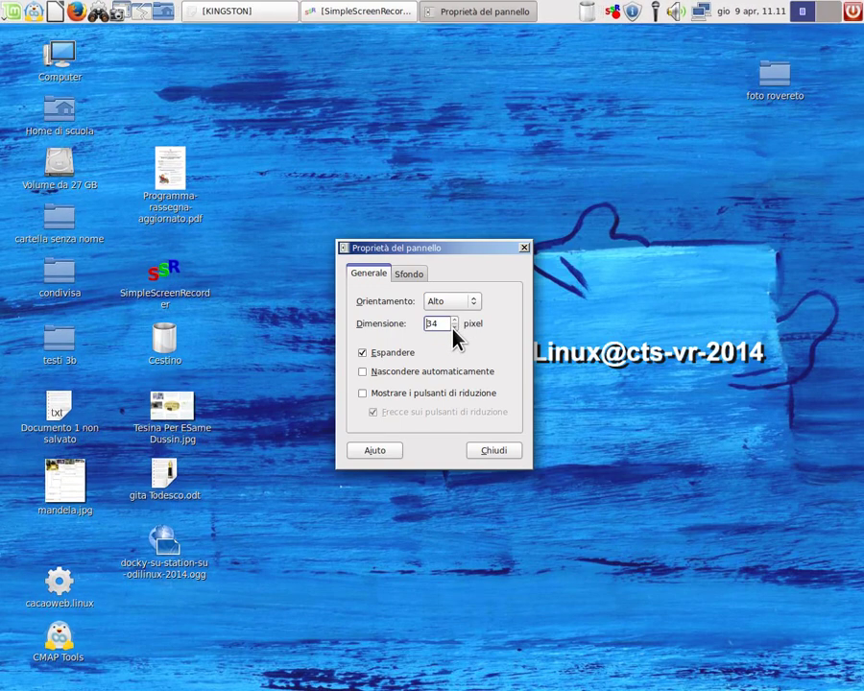
pyautogui.scroll(-6, 454, 336)
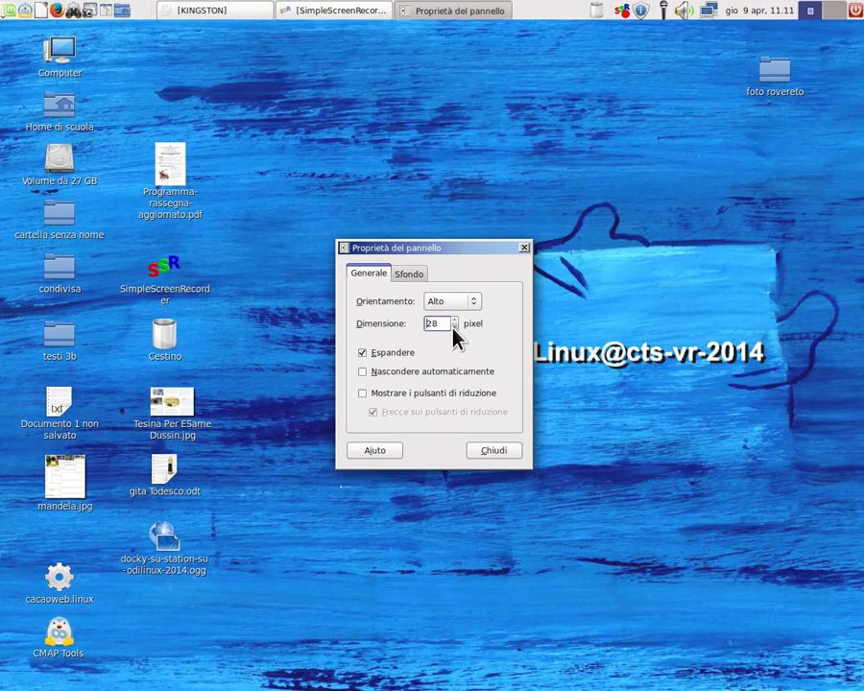
# - Enable automatic hiding for the desktop panel and close its properties
pyautogui.click(415, 372)
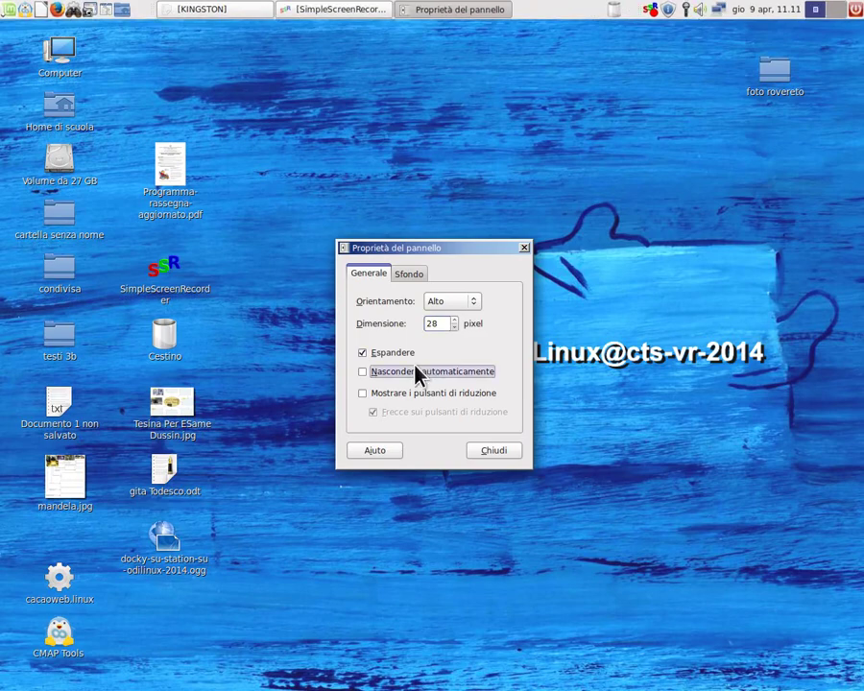
pyautogui.click(495, 452)
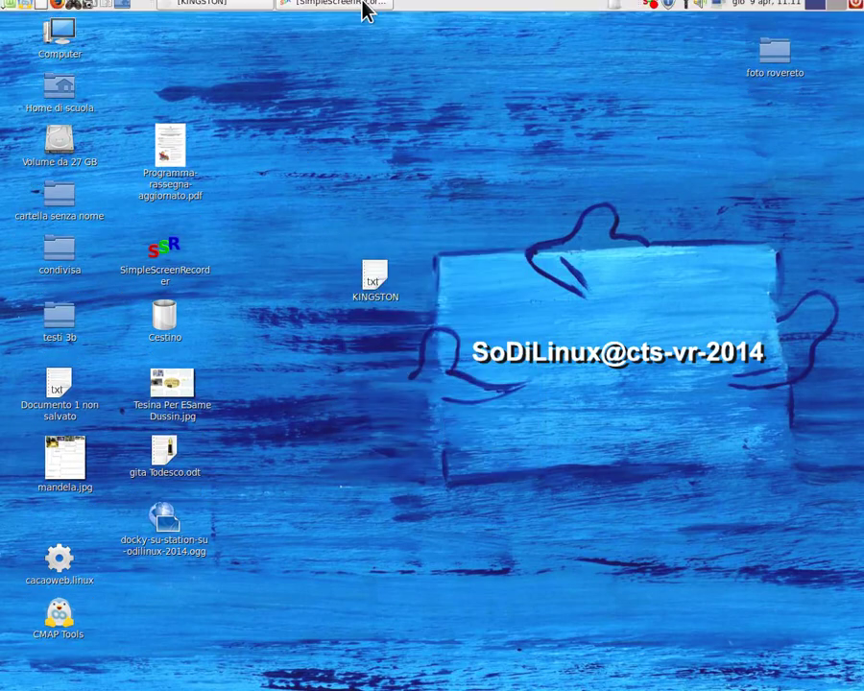
# - Reopen the desktop panel's properties, turn off automatic hiding, and close them
pyautogui.rightClick(504, 10)
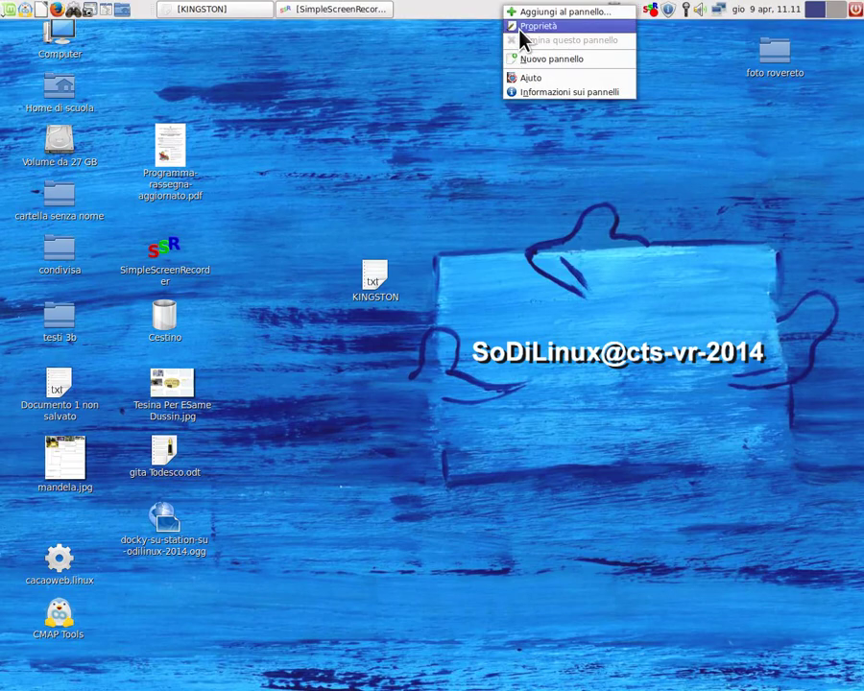
pyautogui.click(518, 26)
pyautogui.click(364, 372)
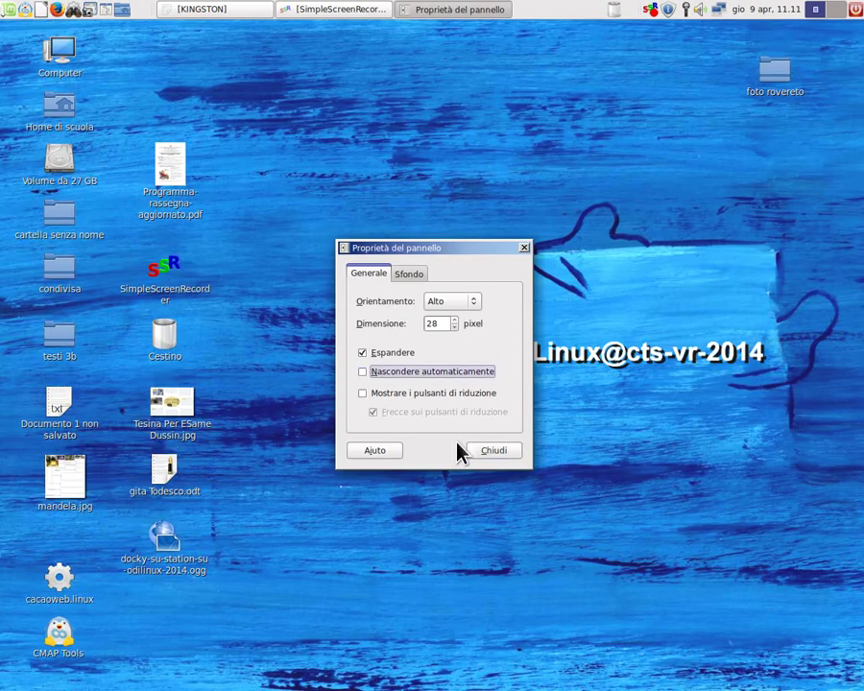
pyautogui.click(490, 451)
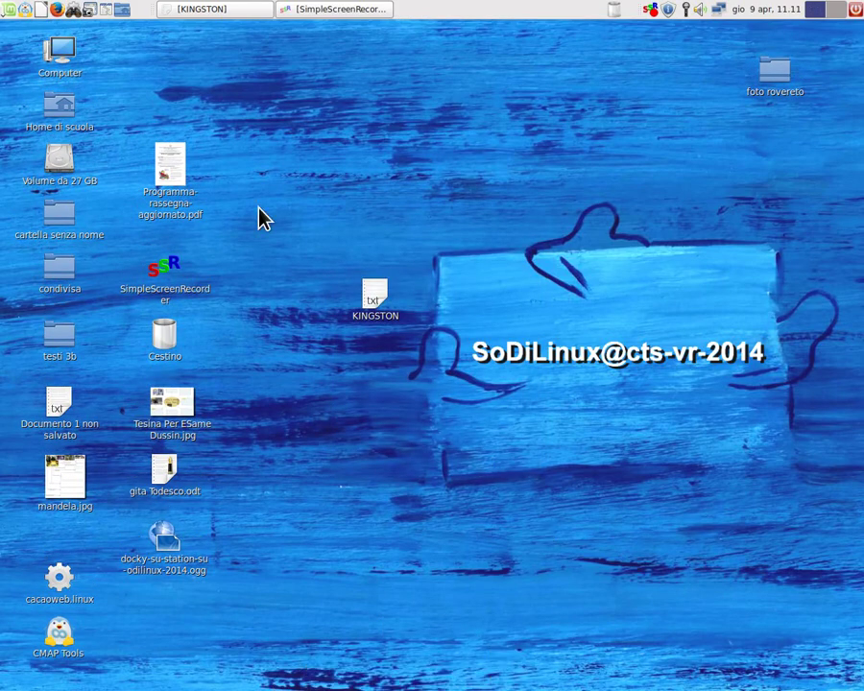
# - Check the Usa compositing option in the window section of the desktop settings, and close the settings
pyautogui.click(10, 12)
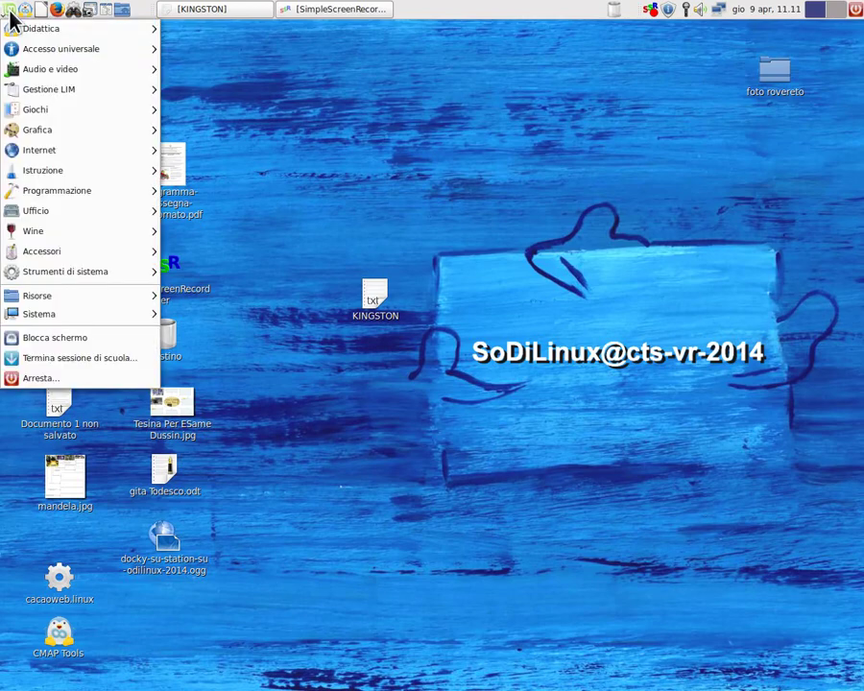
pyautogui.moveTo(32, 316)
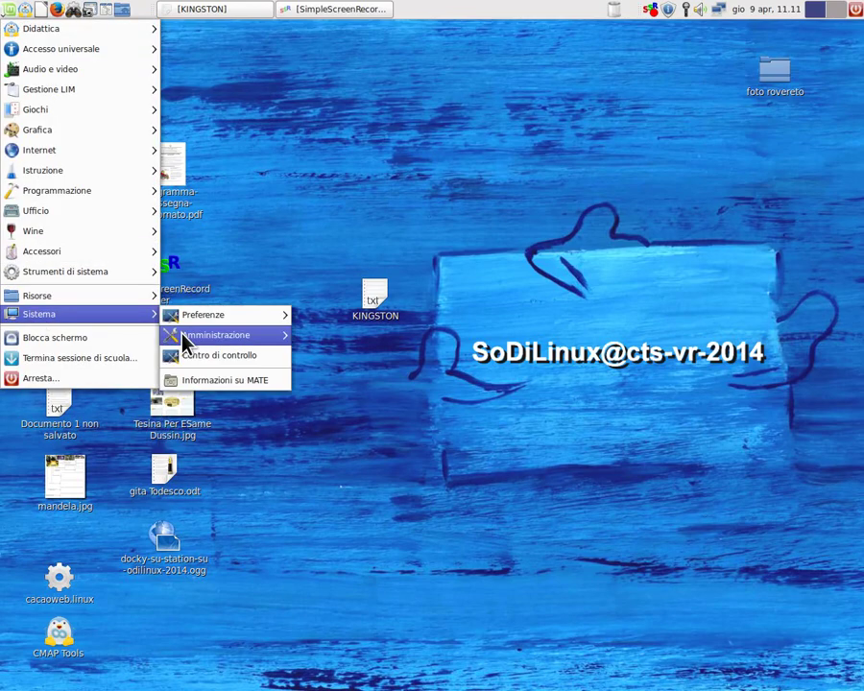
pyautogui.moveTo(199, 319)
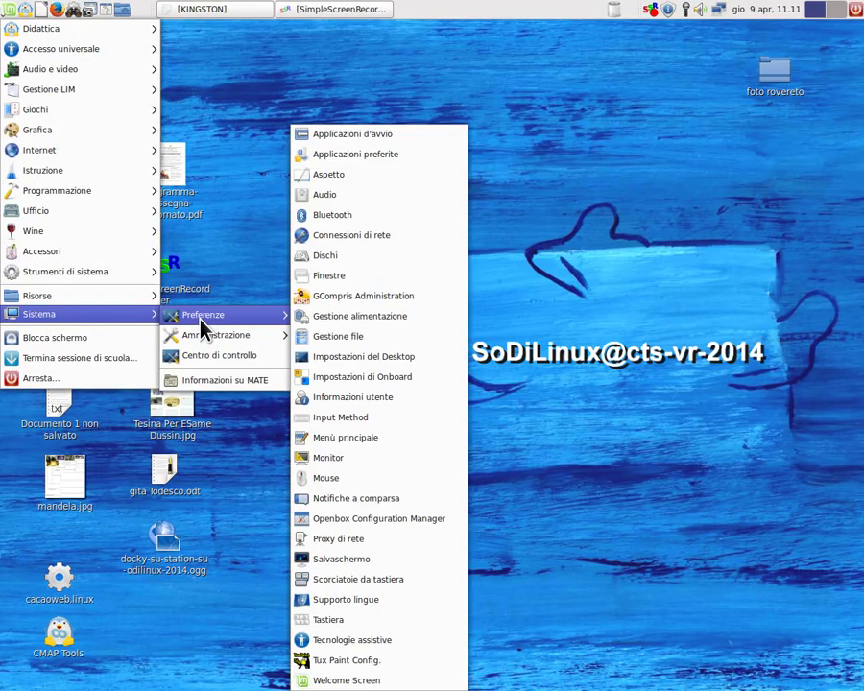
pyautogui.click(326, 359)
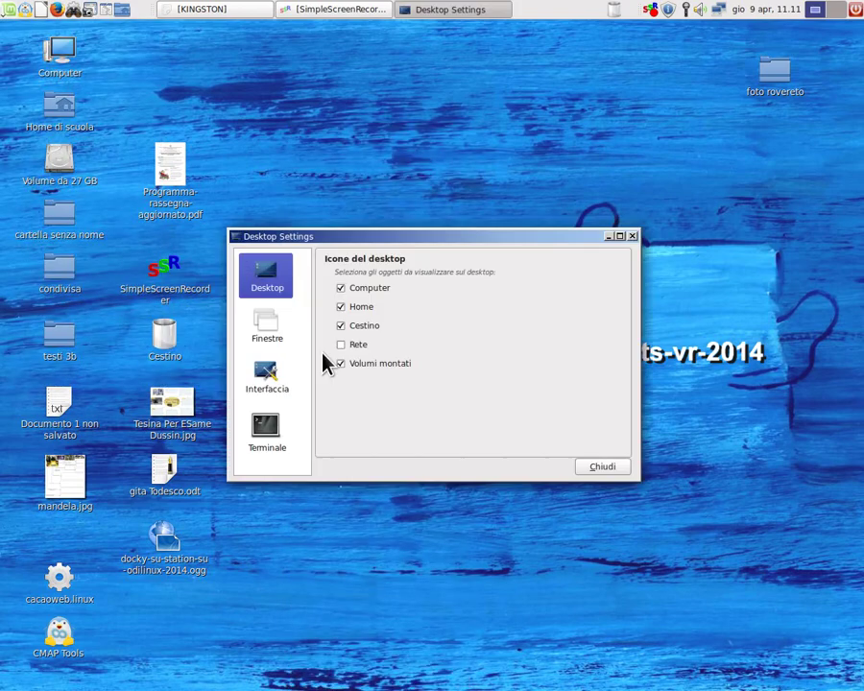
pyautogui.click(274, 336)
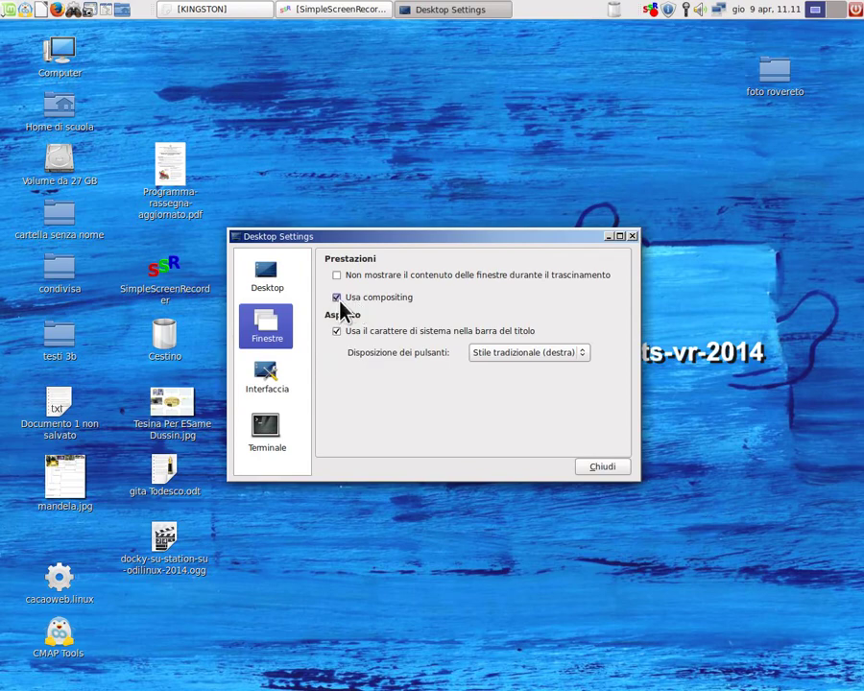
pyautogui.click(616, 470)
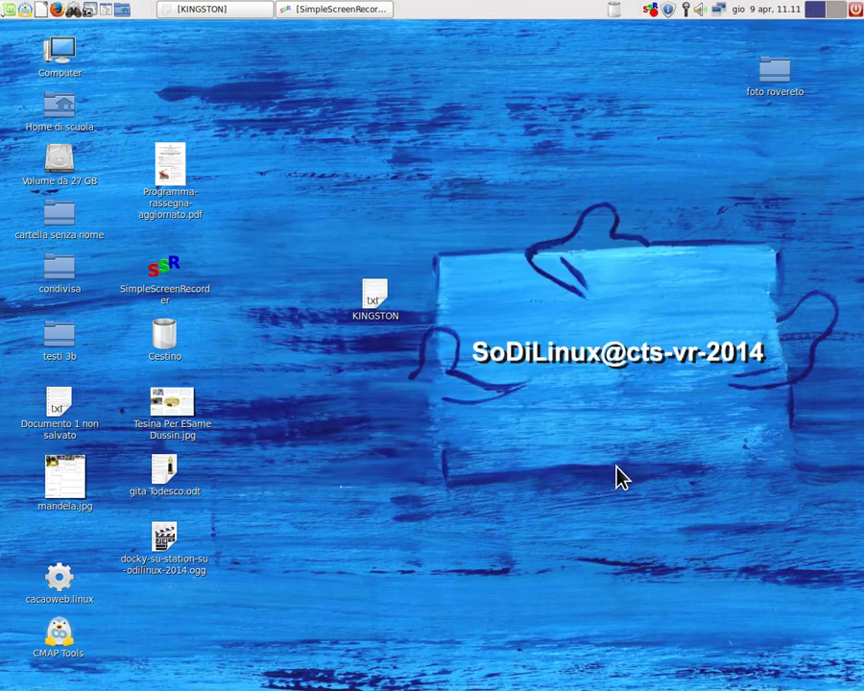
# - Launch Gestore Applicazioni from the system administration tools, entering the account password to authorise it
pyautogui.click(8, 9)
pyautogui.moveTo(38, 317)
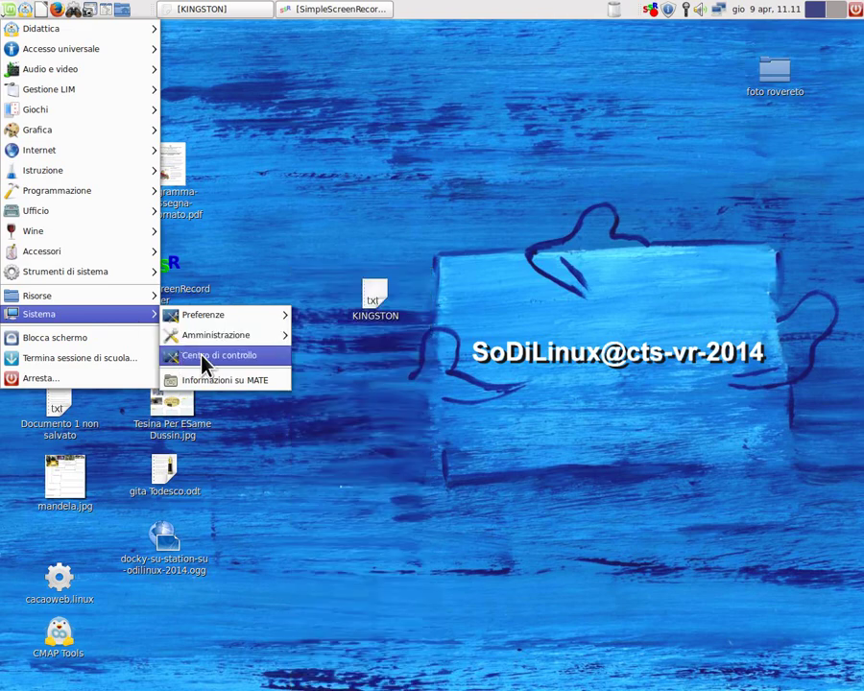
pyautogui.moveTo(205, 341)
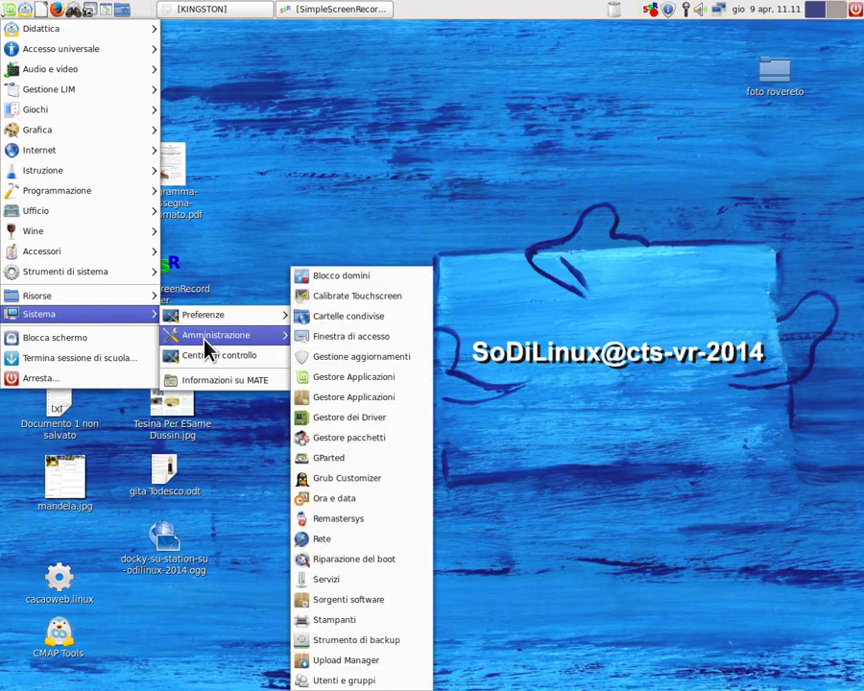
pyautogui.click(313, 377)
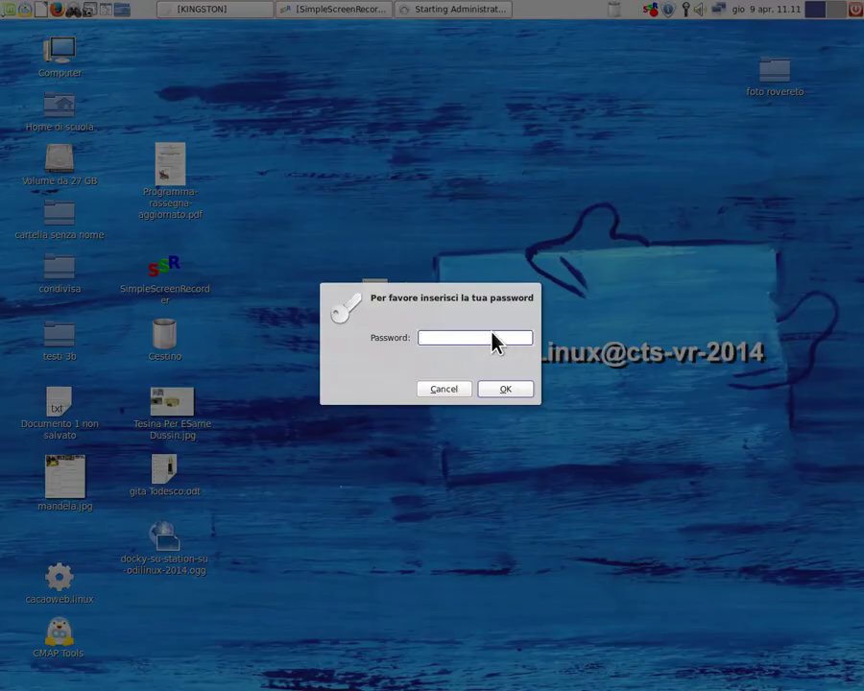
pyautogui.write('**********')
pyautogui.press('Return')
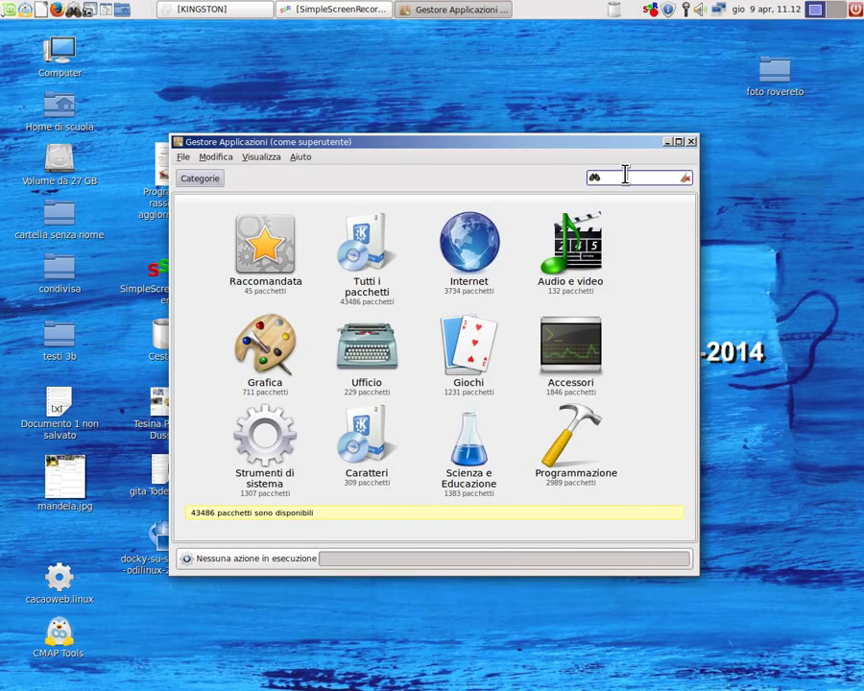
# - Search the available software for docky, view the docky package's details, and close the software manager
pyautogui.write('doc')
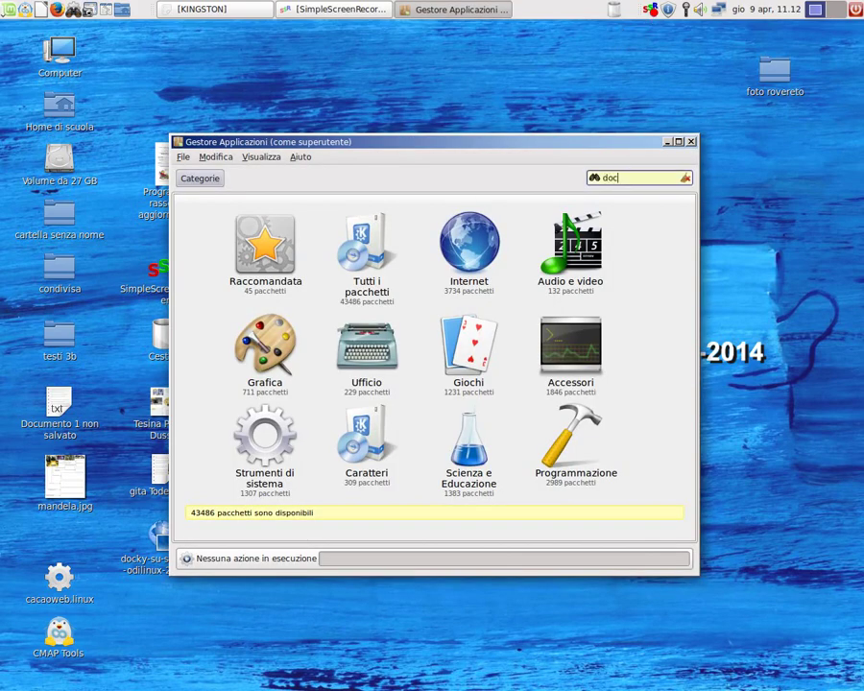
pyautogui.write('ky')
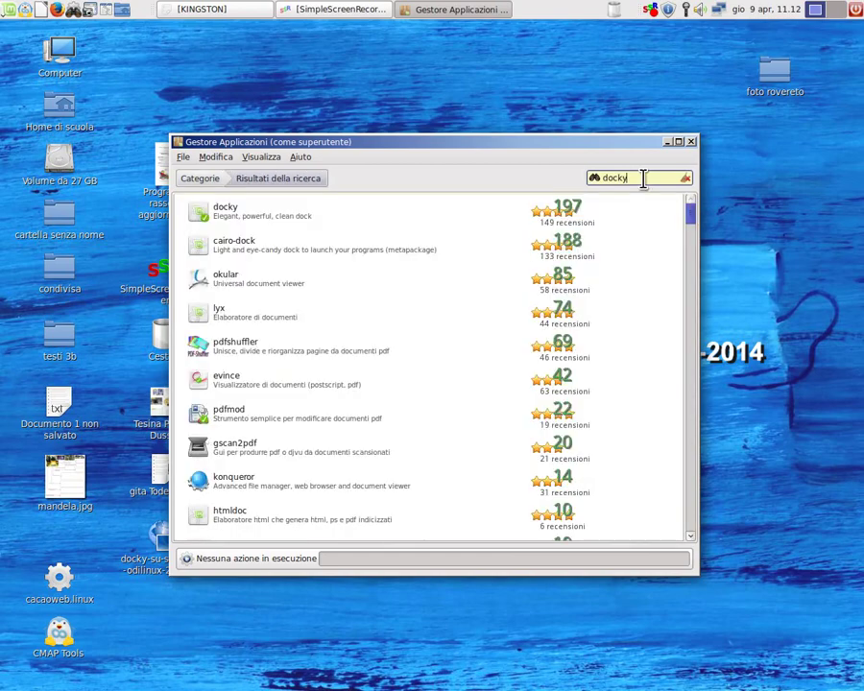
pyautogui.click(275, 222)
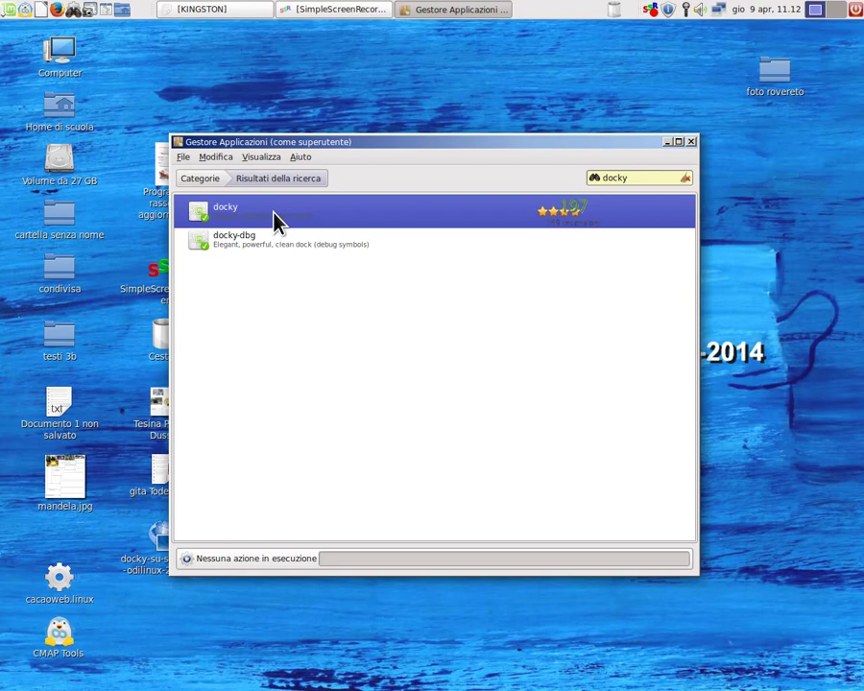
pyautogui.doubleClick(276, 220)
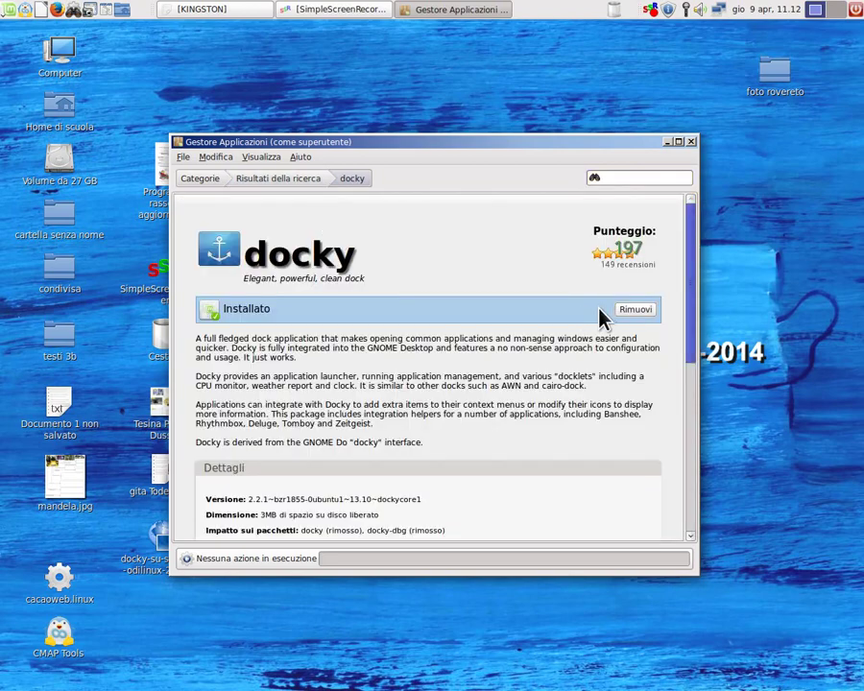
pyautogui.click(288, 184)
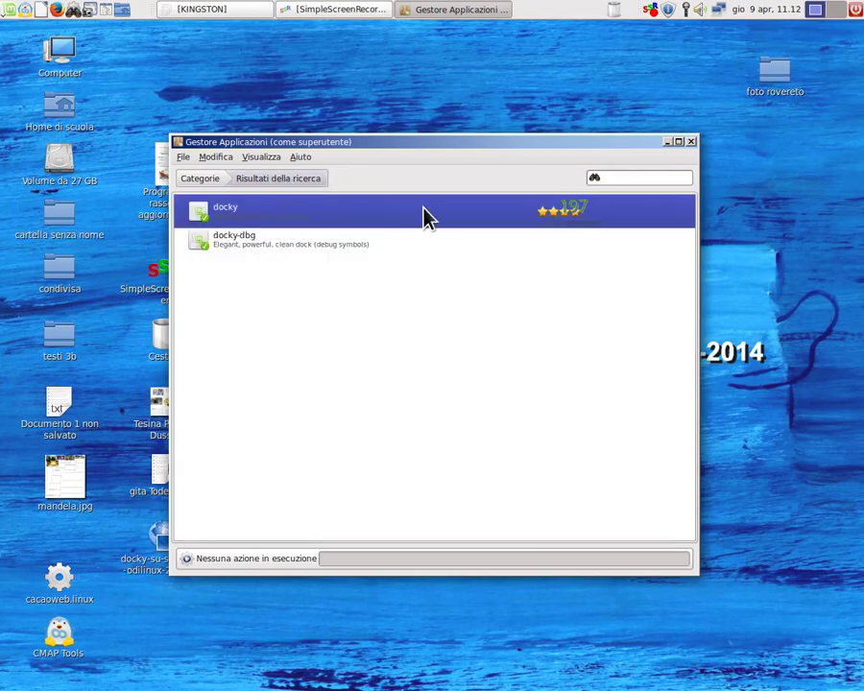
pyautogui.click(691, 142)
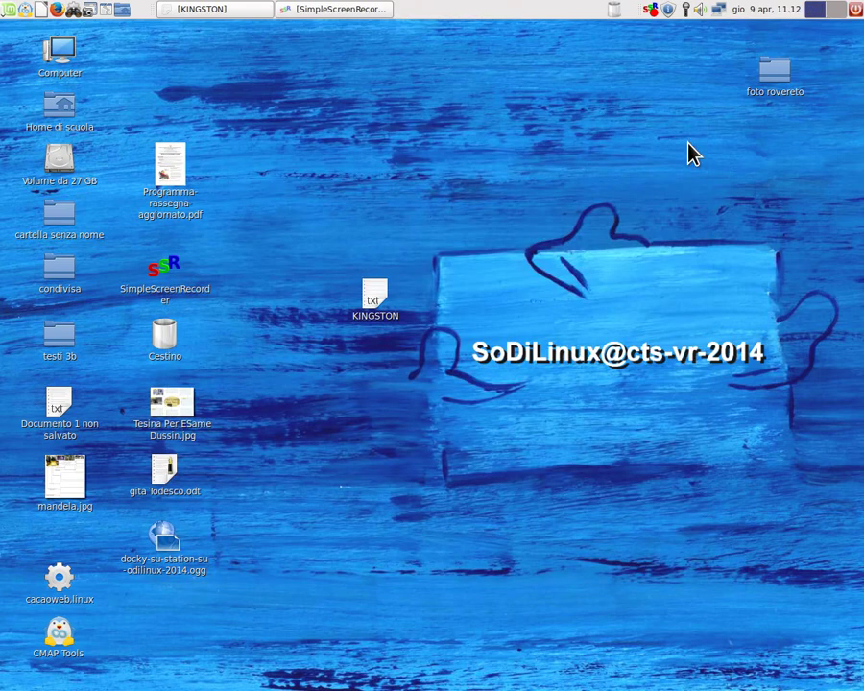
# - Launch Docky from the accessory applications
pyautogui.click(7, 10)
pyautogui.moveTo(126, 256)
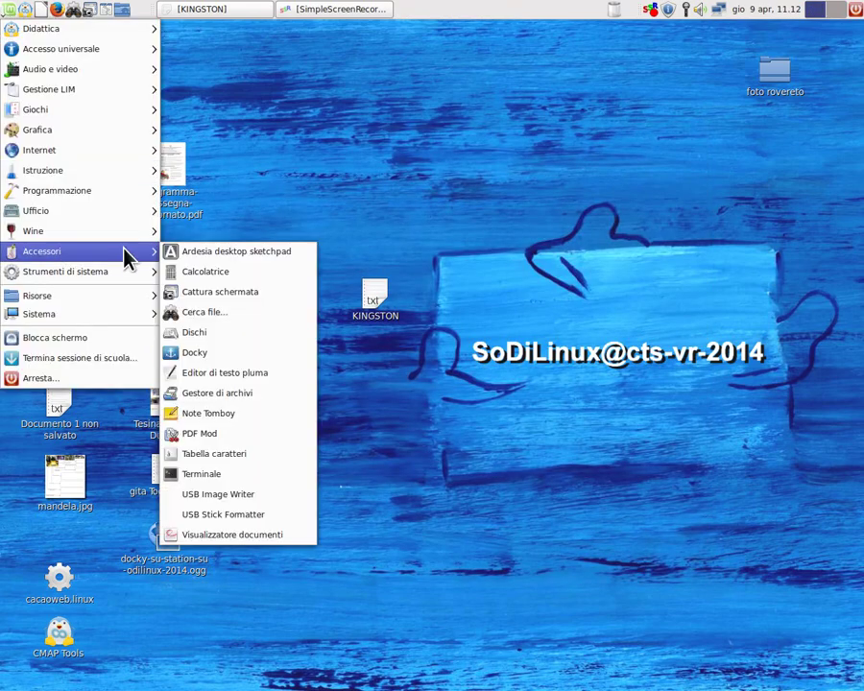
pyautogui.click(206, 354)
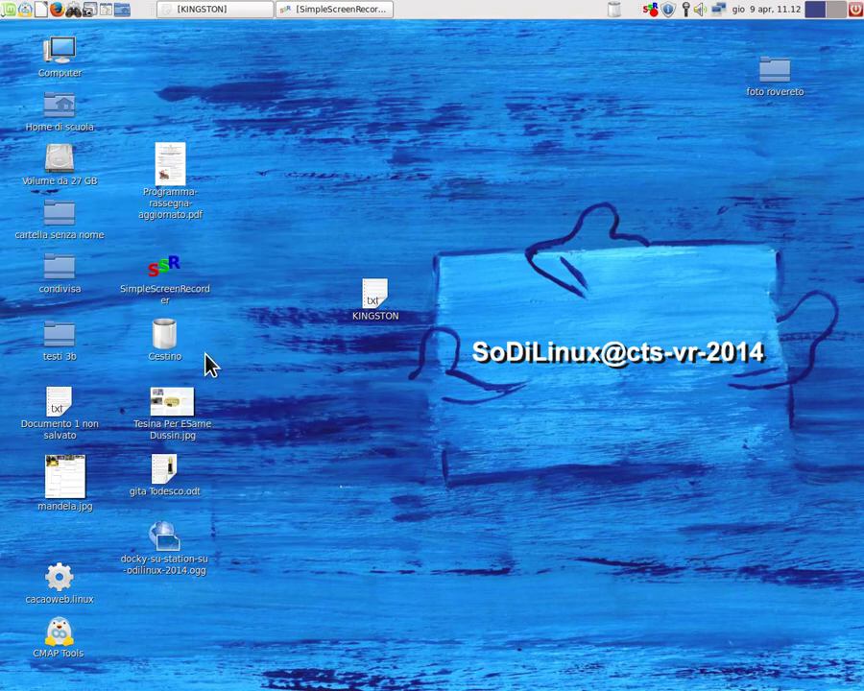
# - Set the dock's Scomparsa mode to Nessuna in the Docky settings and close them
pyautogui.click(342, 667)
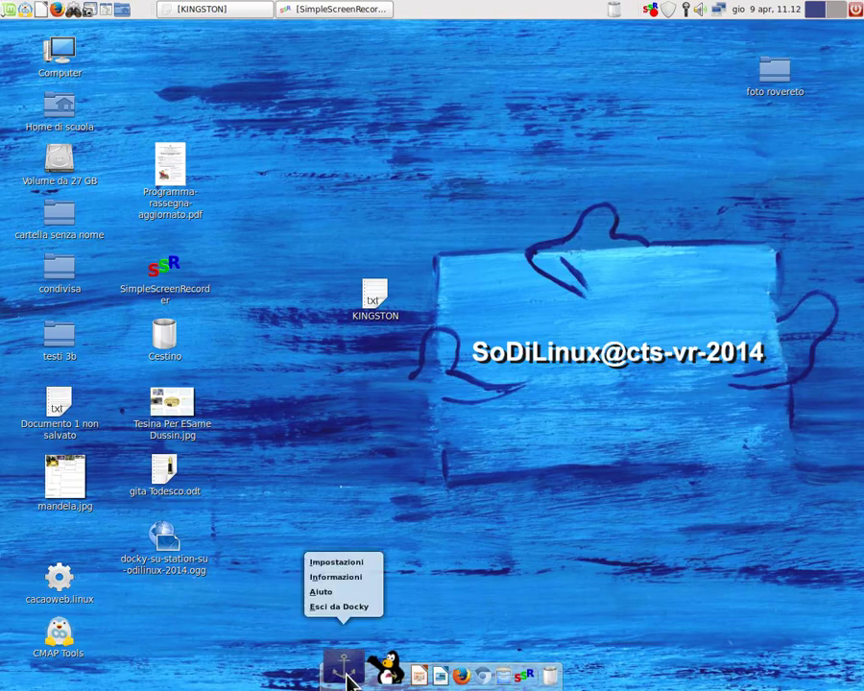
pyautogui.click(358, 563)
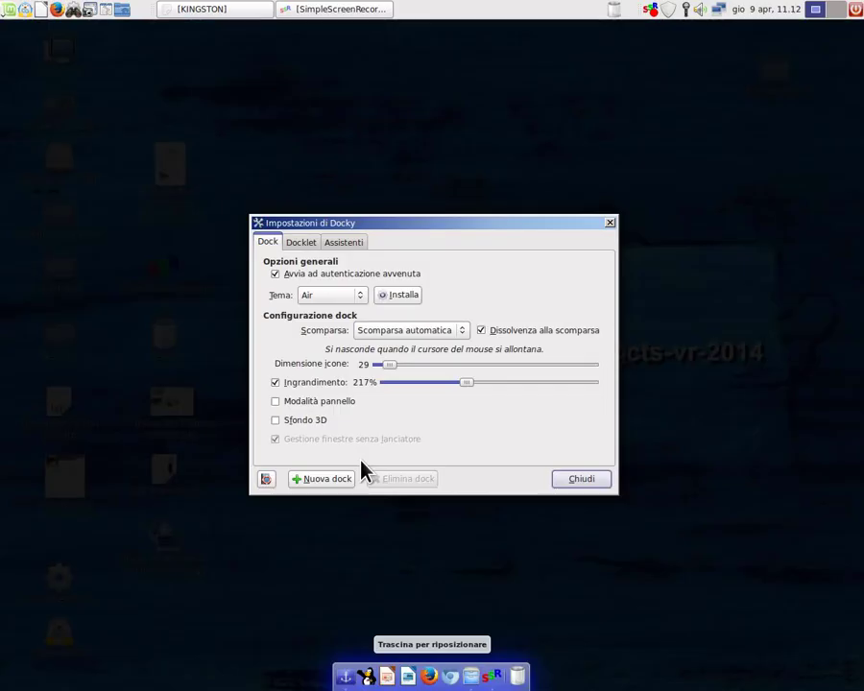
pyautogui.click(440, 336)
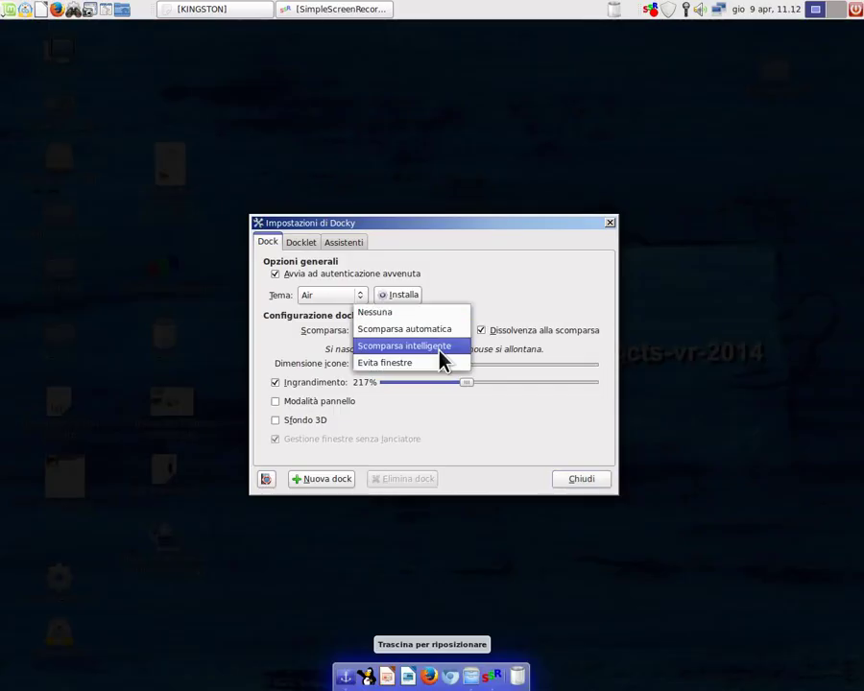
pyautogui.click(403, 312)
pyautogui.click(593, 483)
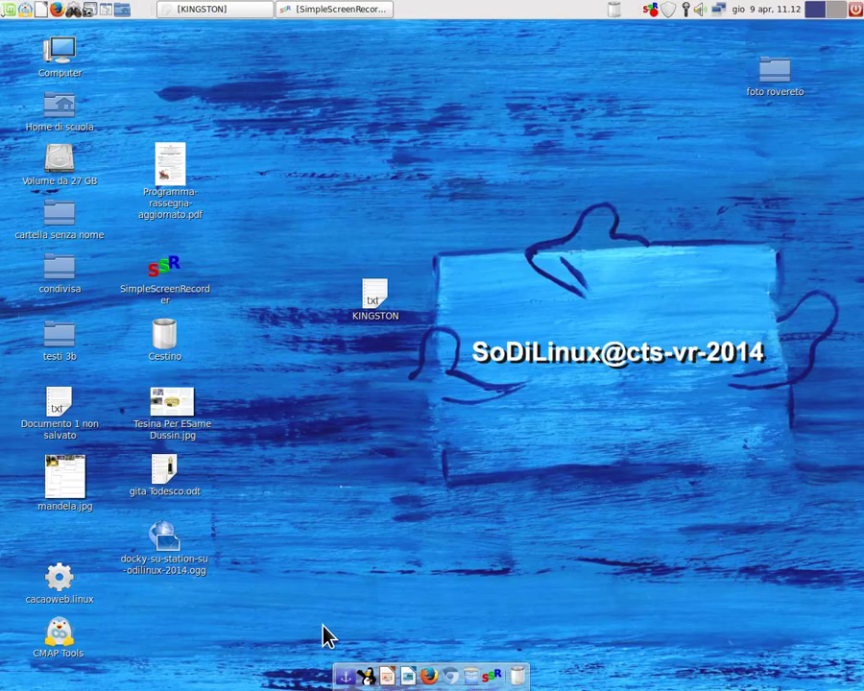
# - Set the dock's Scomparsa mode to Scomparsa automatica in the Docky settings
pyautogui.rightClick(344, 672)
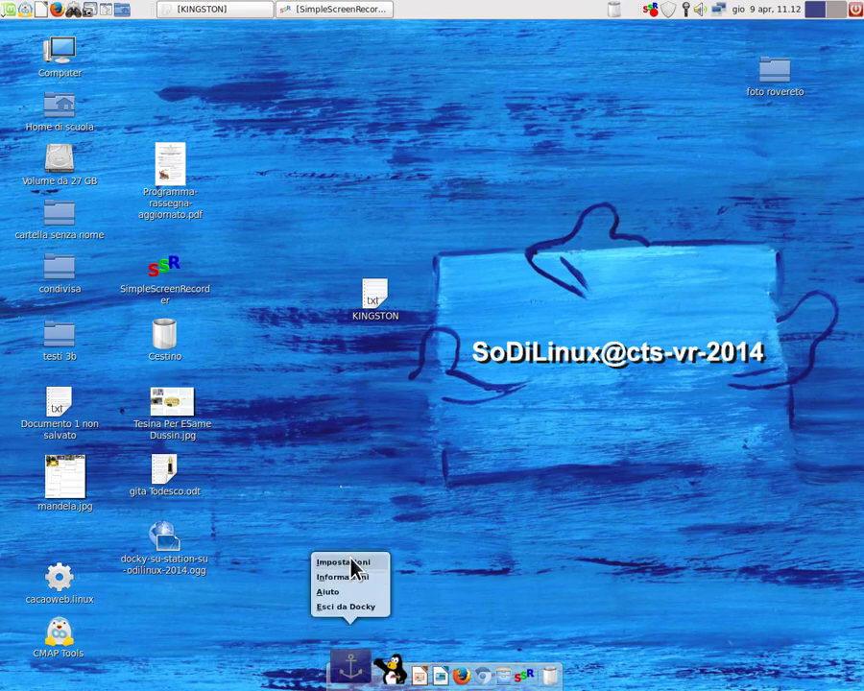
pyautogui.click(352, 566)
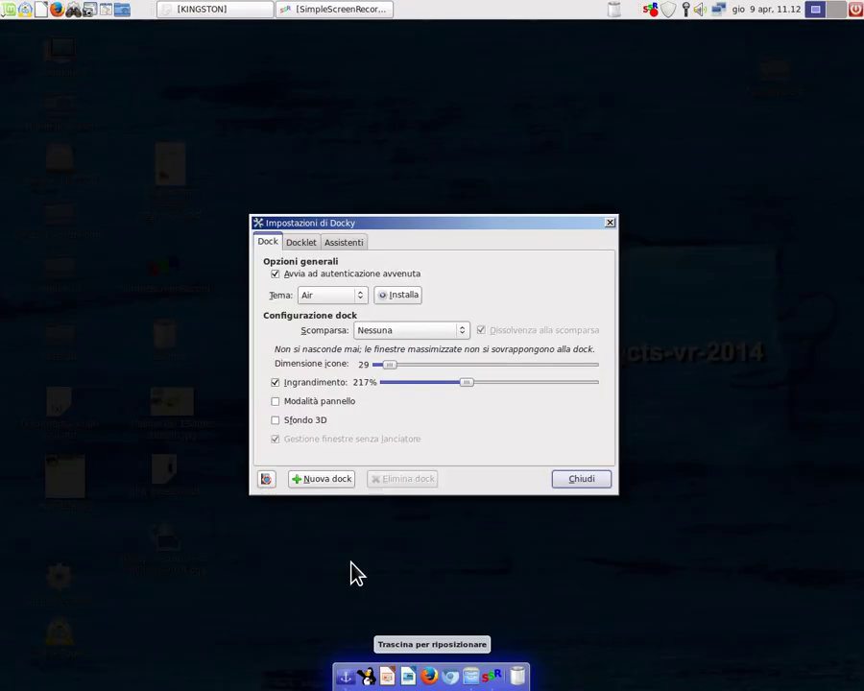
pyautogui.click(459, 330)
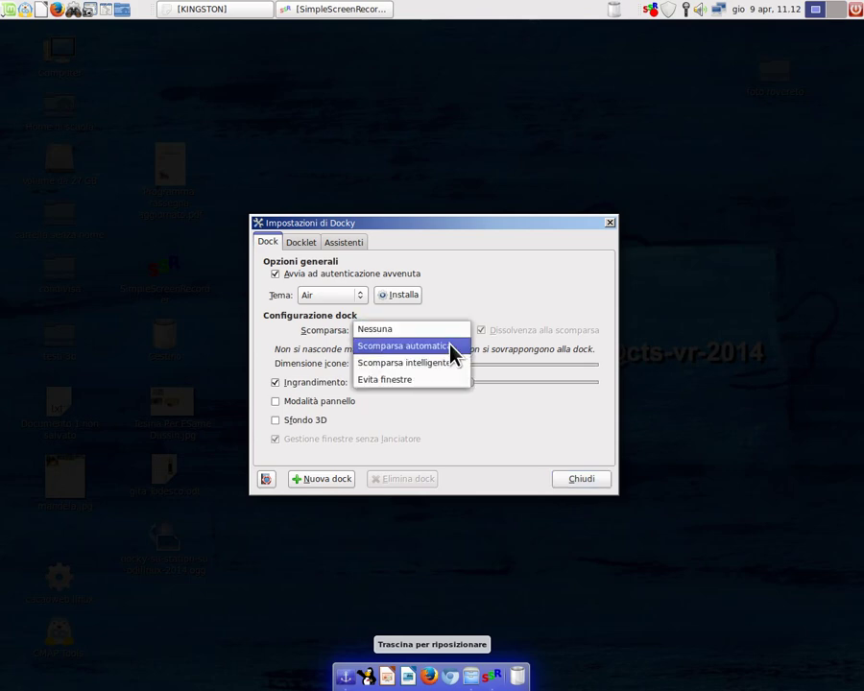
pyautogui.click(451, 350)
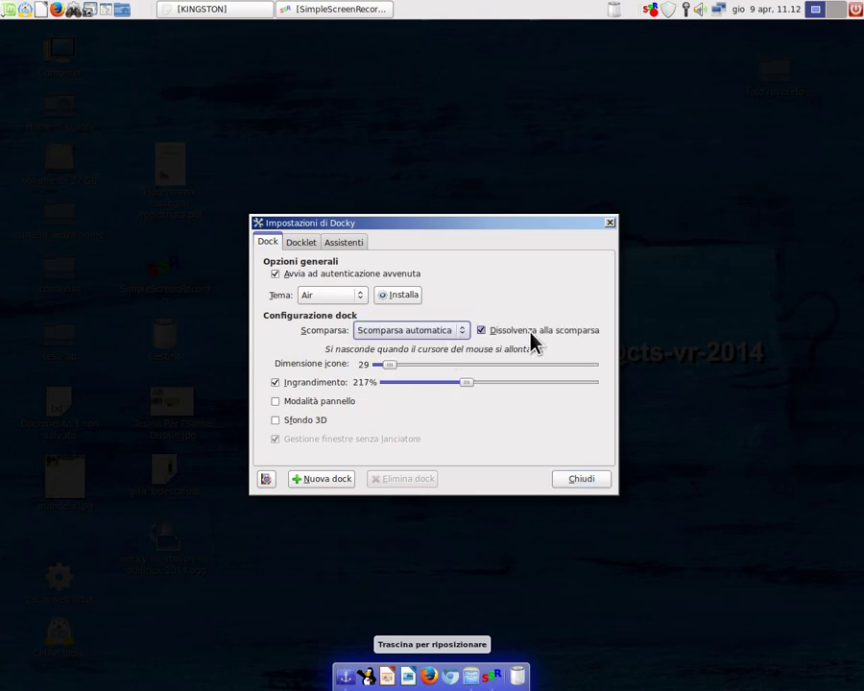
# - Move the dock to the left edge of the desktop, close the Docky settings and reveal the hidden dock
pyautogui.moveTo(385, 364)
pyautogui.mouseDown()
pyautogui.moveTo(442, 365)
pyautogui.moveTo(387, 365)
pyautogui.mouseUp()
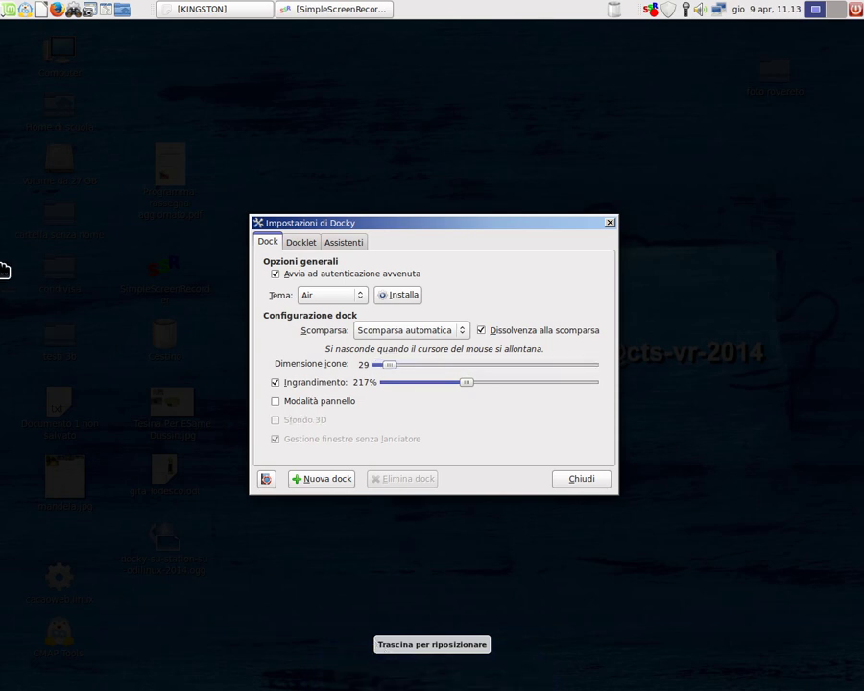
pyautogui.moveTo(3, 271)
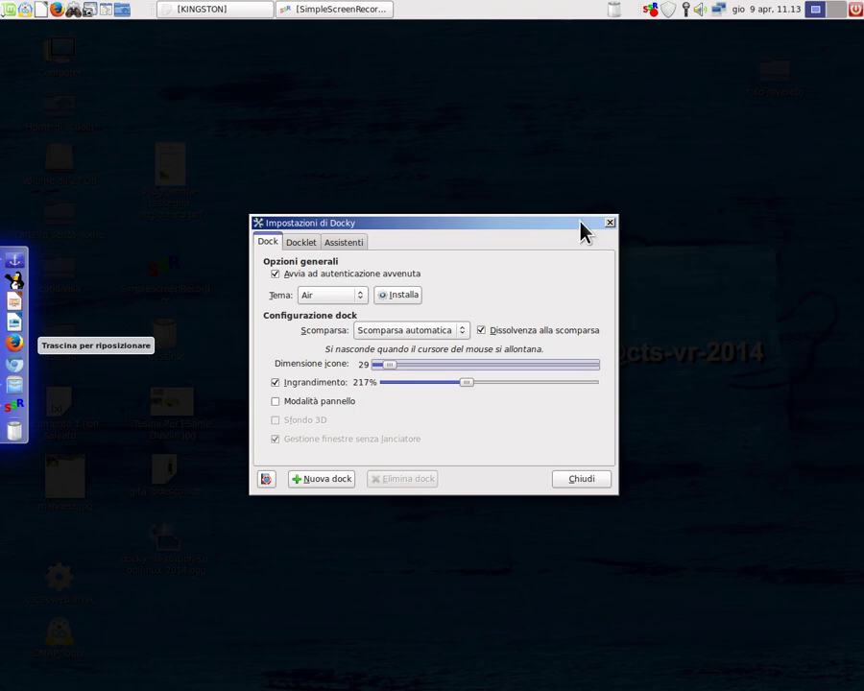
pyautogui.click(610, 223)
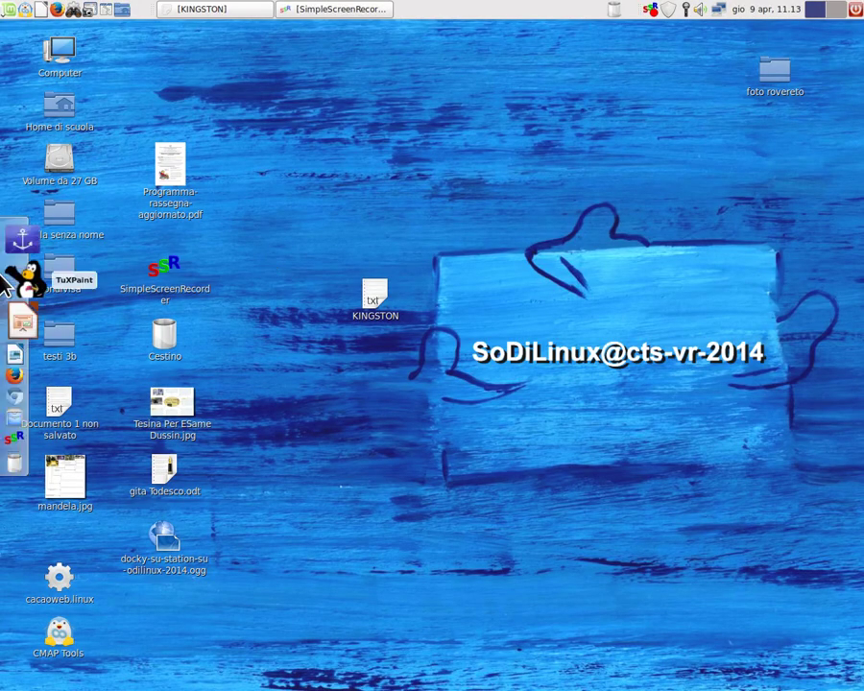
pyautogui.moveTo(4, 274)
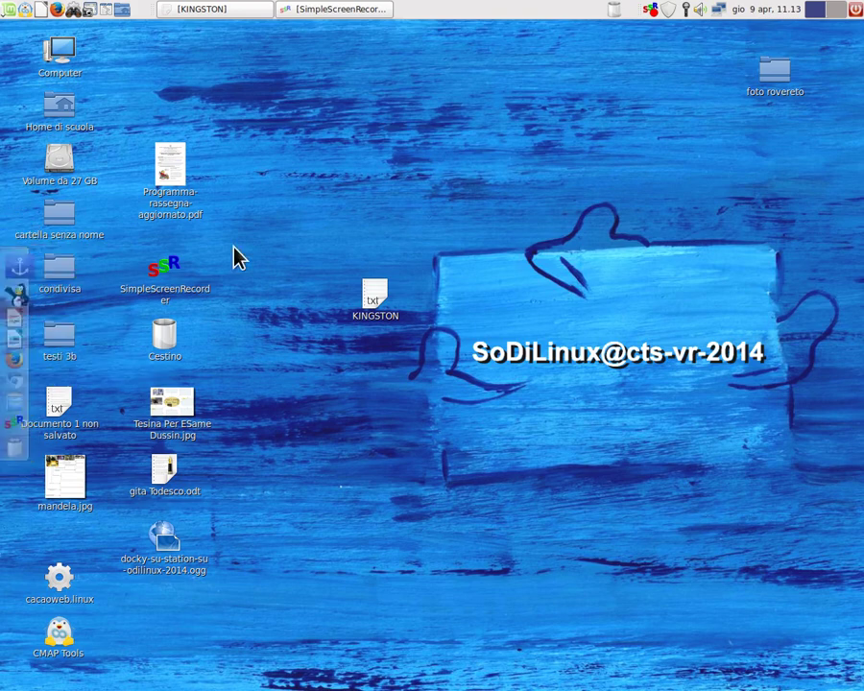
# - Reopen the Docky settings, move the dock back to the bottom edge of the desktop and close the settings
pyautogui.rightClick(24, 267)
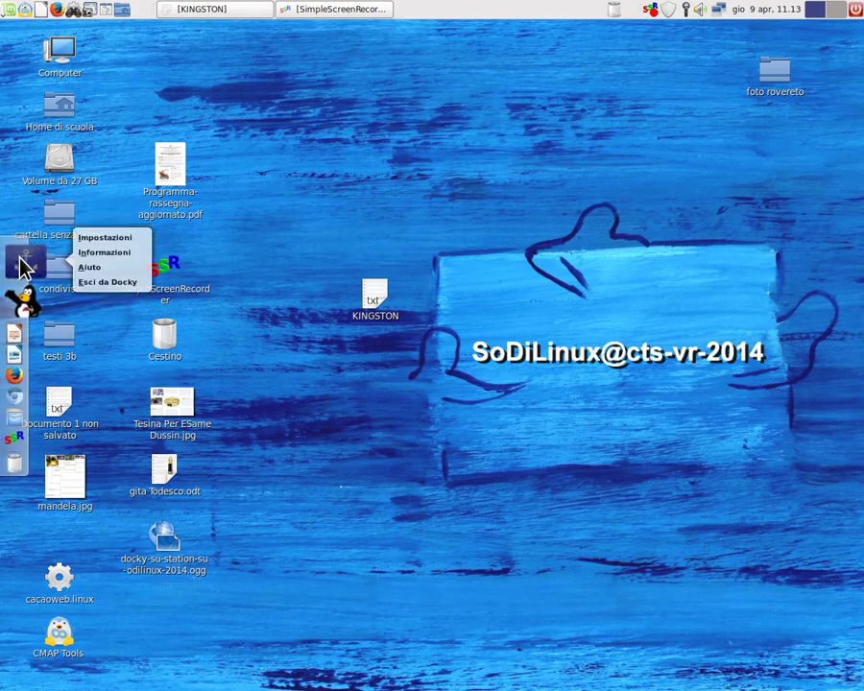
pyautogui.click(88, 240)
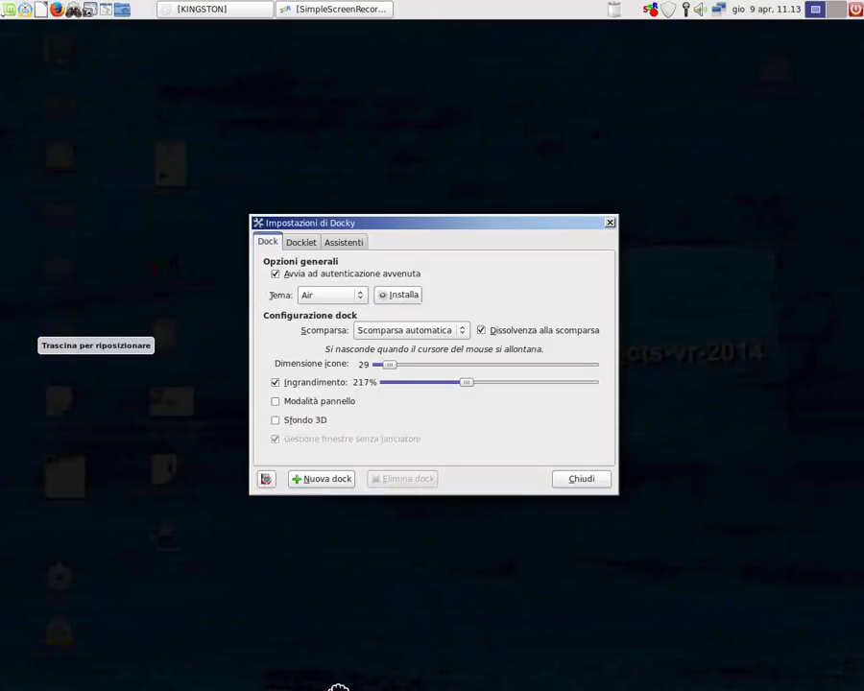
pyautogui.moveTo(369, 658)
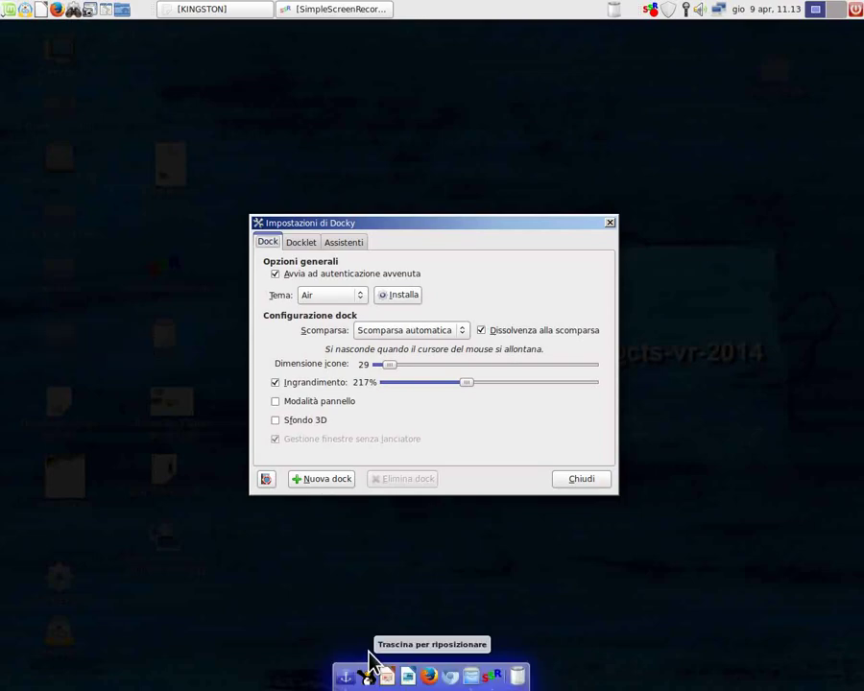
pyautogui.click(602, 482)
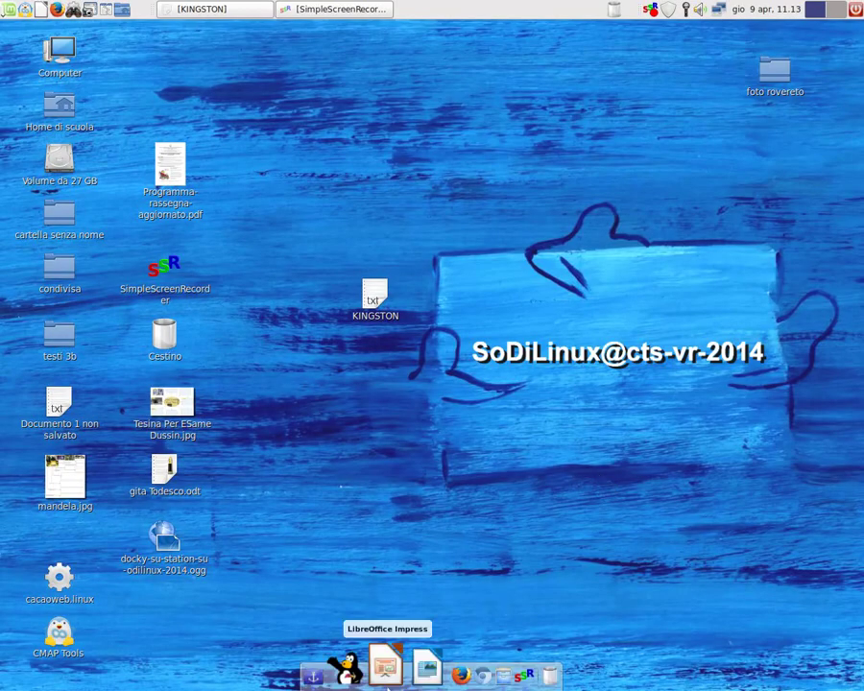
# - Add Lettore multimediale VLC from the Audio e video applications to the dock as a launcher
pyautogui.click(10, 12)
pyautogui.moveTo(27, 81)
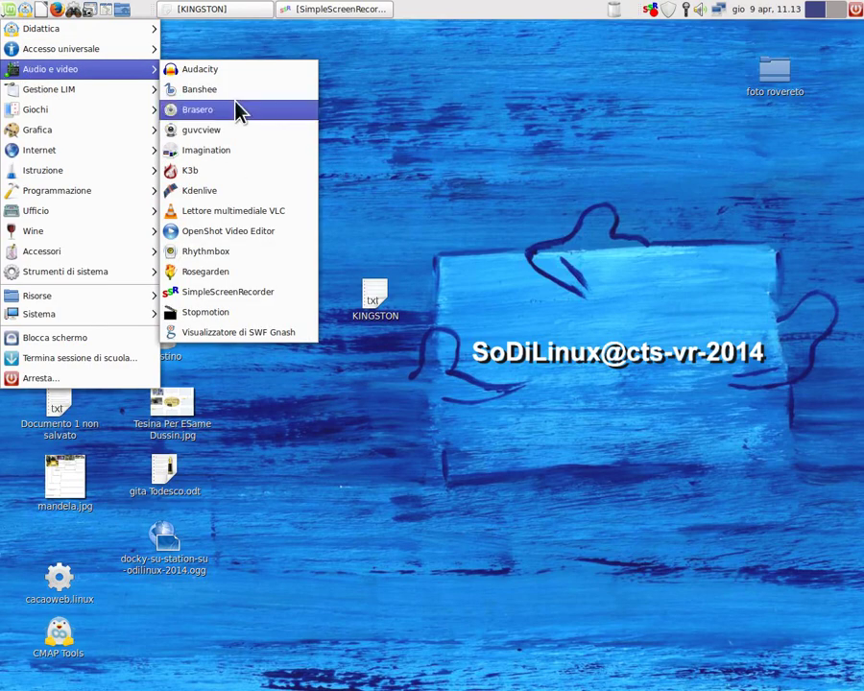
pyautogui.click(221, 214)
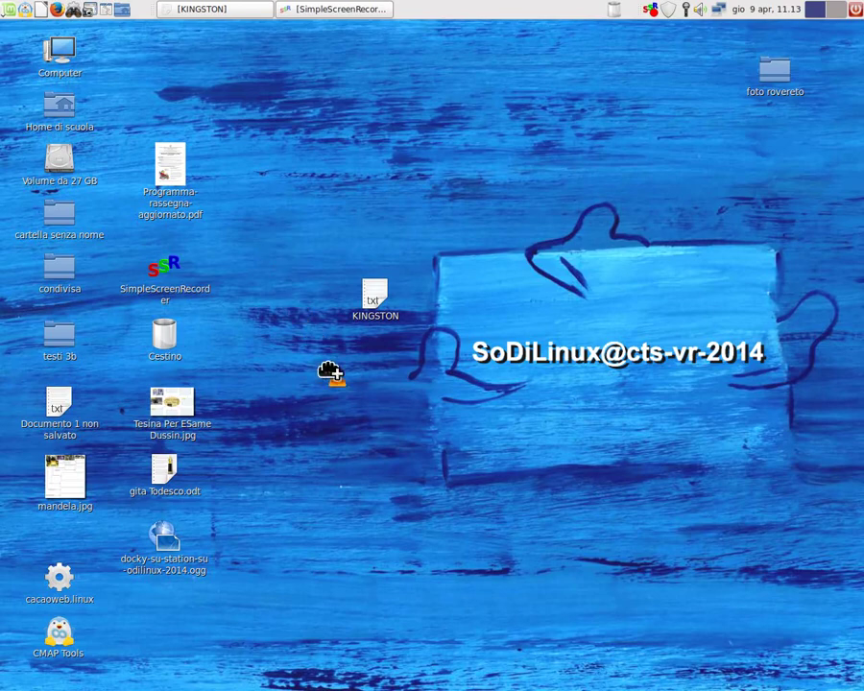
pyautogui.moveTo(419, 500); pyautogui.dragTo(464, 687)
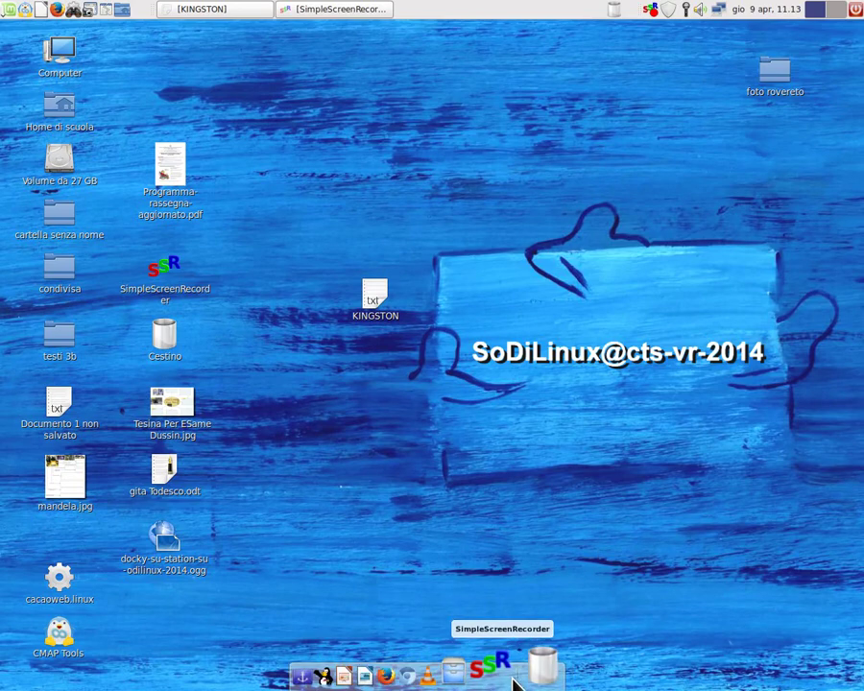
# - Add Open-Sankore (2.3.1) from the Gestione LIM applications to the dock as a launcher
pyautogui.click(8, 10)
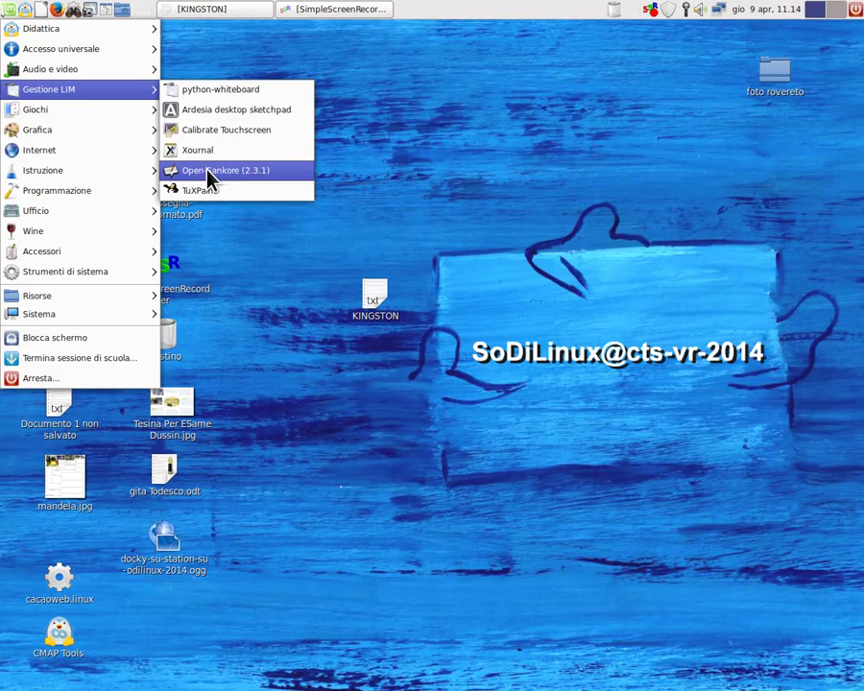
pyautogui.click(197, 173)
pyautogui.moveTo(467, 687); pyautogui.dragTo(473, 683)
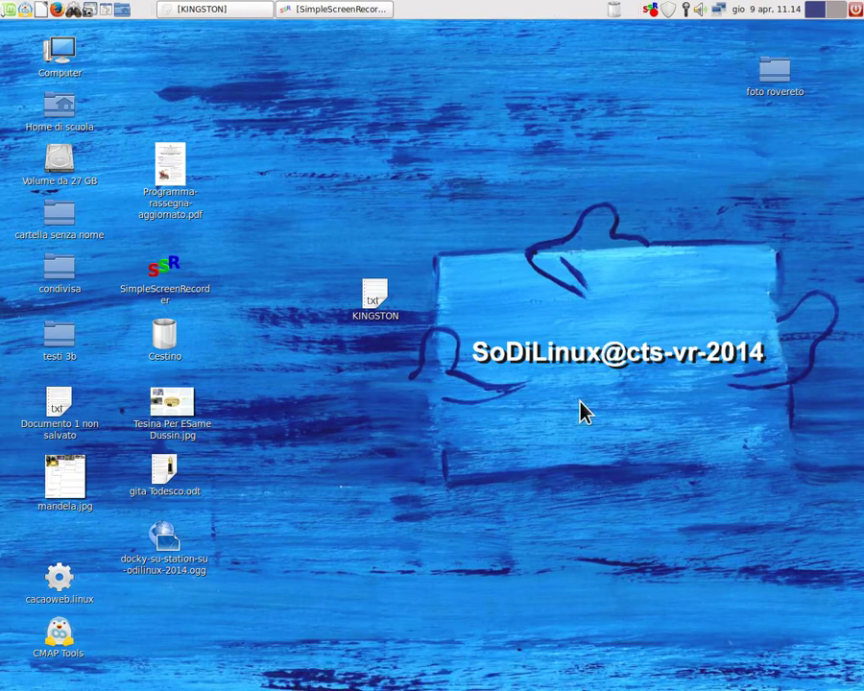
# - Try to move the KINGSTON item to the upper-left area of the desktop, ignoring the copy error
pyautogui.moveTo(372, 289); pyautogui.dragTo(160, 75)
pyautogui.click(471, 411)
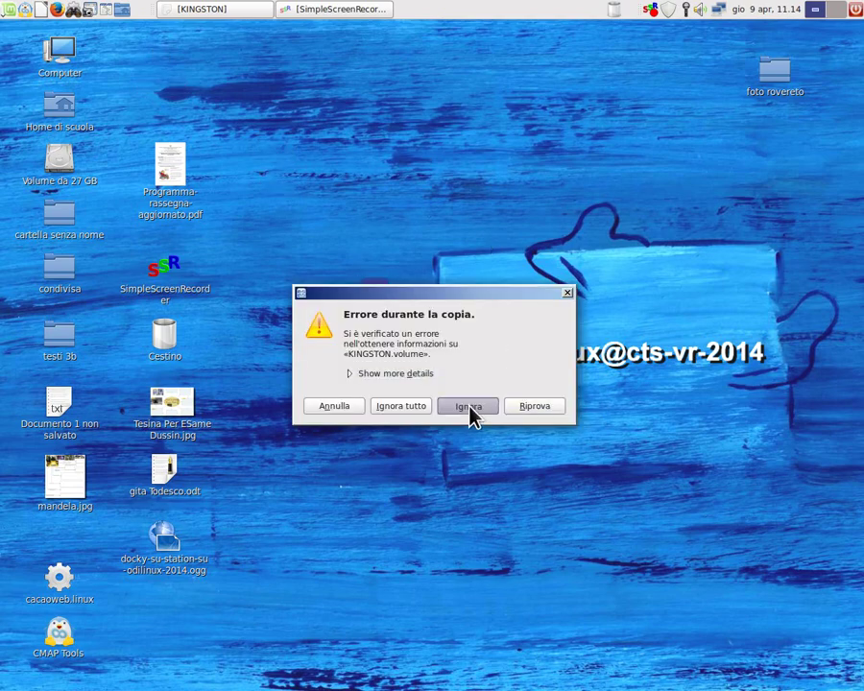
pyautogui.click(338, 213)
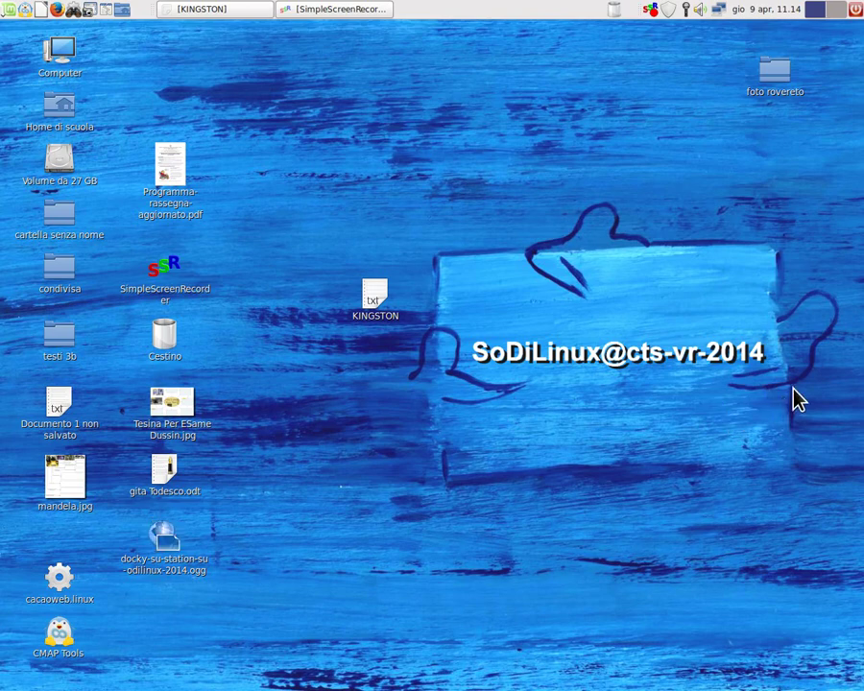
pyautogui.rightClick(657, 18)
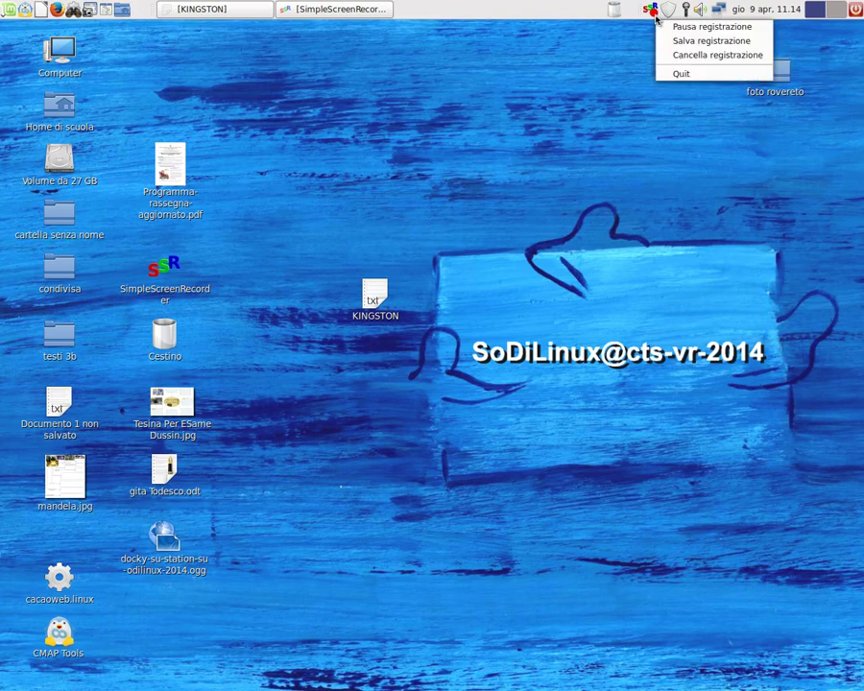